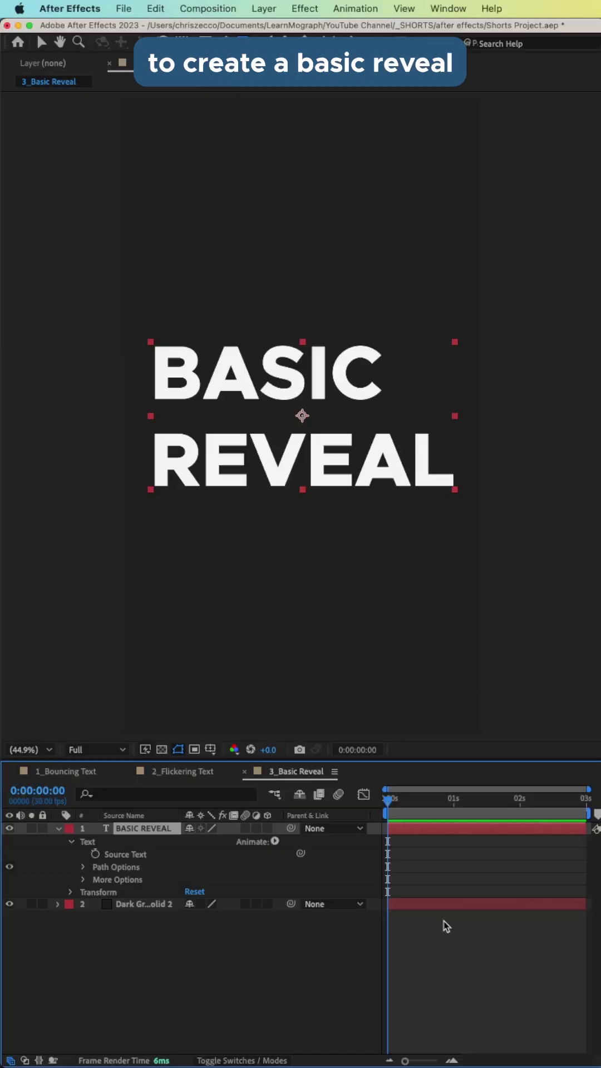
Add a Position animator (Animator 1) to the BASIC REVEAL text layer, then collapse and select it.
left_click(445, 923)
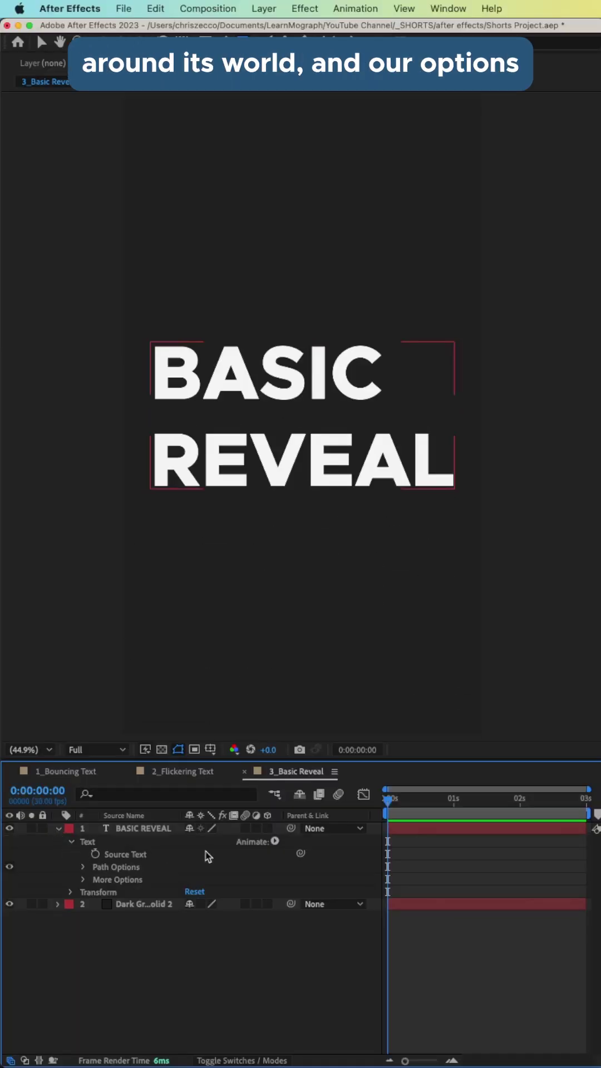
left_click(275, 842)
left_click(351, 796)
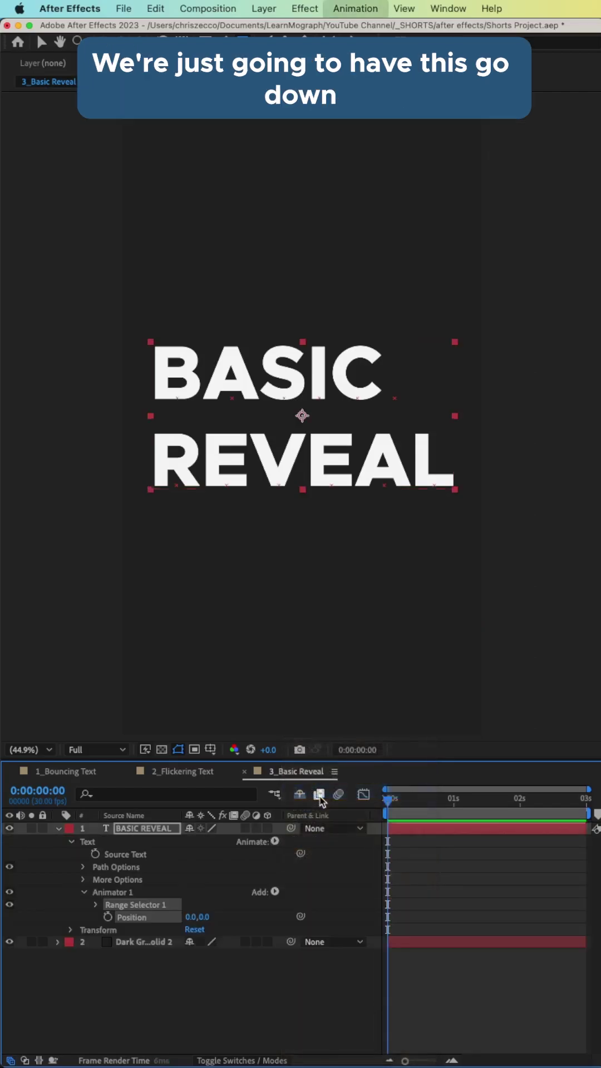
left_click(83, 892)
left_click(122, 894)
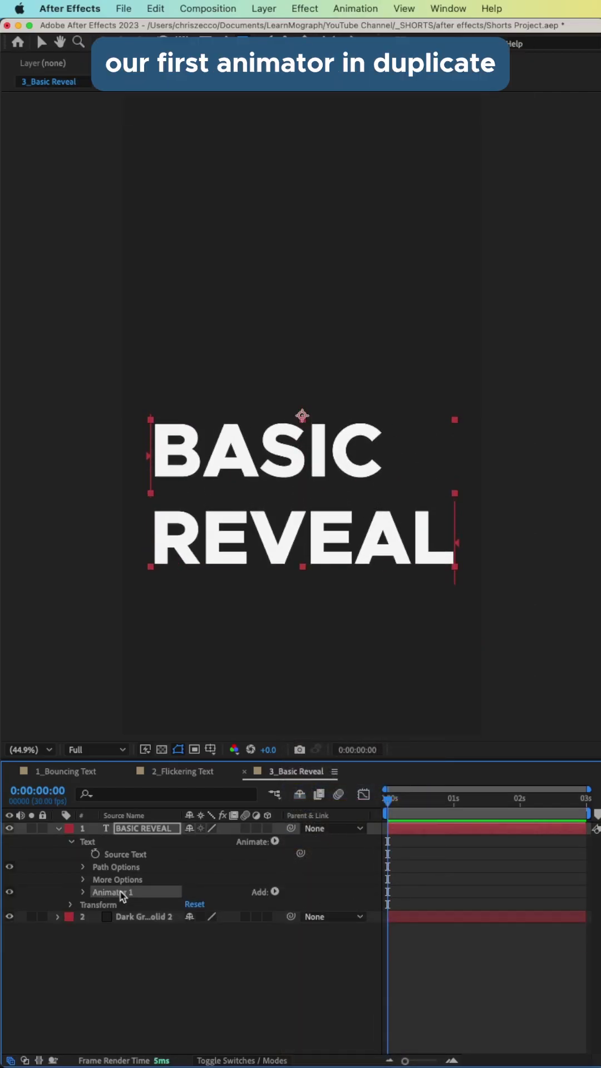
Duplicate Animator 1 into Animator 2 and set its Position Y to -233.
key("ctrl+d")
left_click(84, 905)
left_click(212, 929)
type("-233")
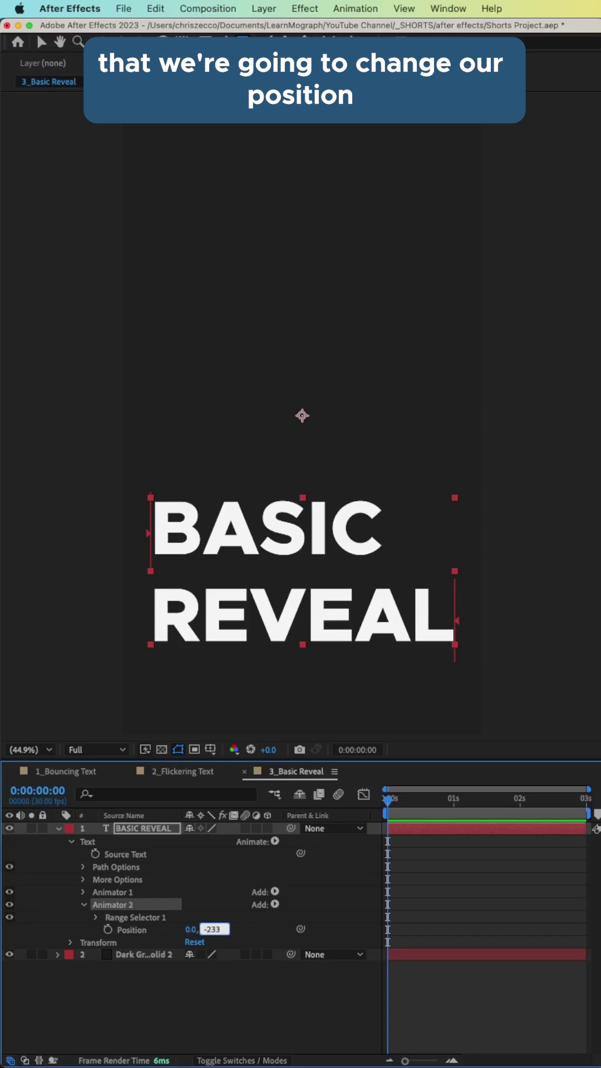
key("Return")
left_click(97, 917)
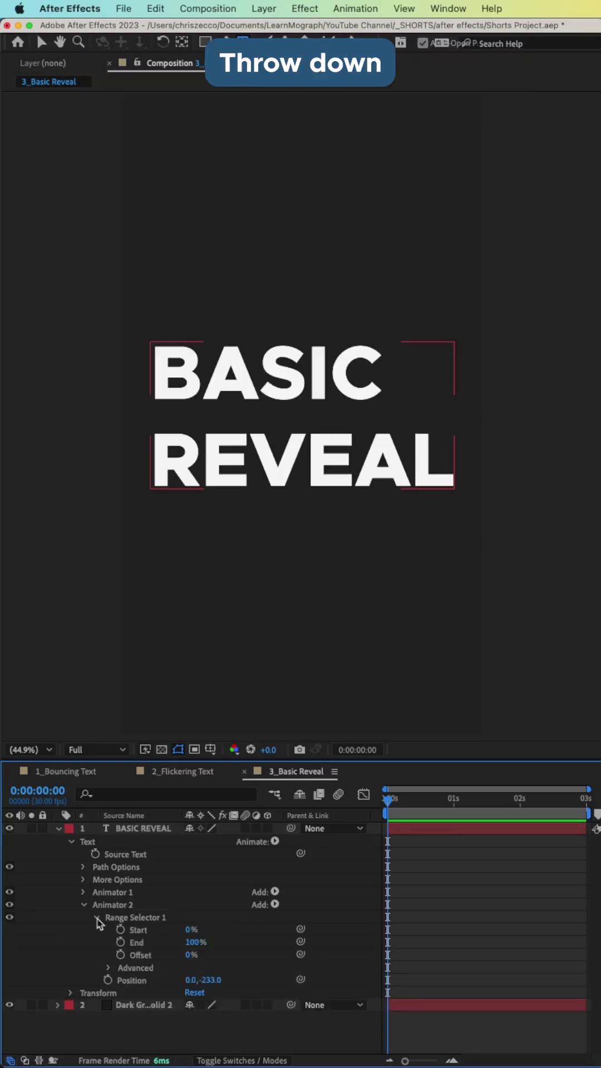
Keyframe Animator 2's Offset from -100% at 0s to 0% at 1s, then preview.
left_click(121, 955)
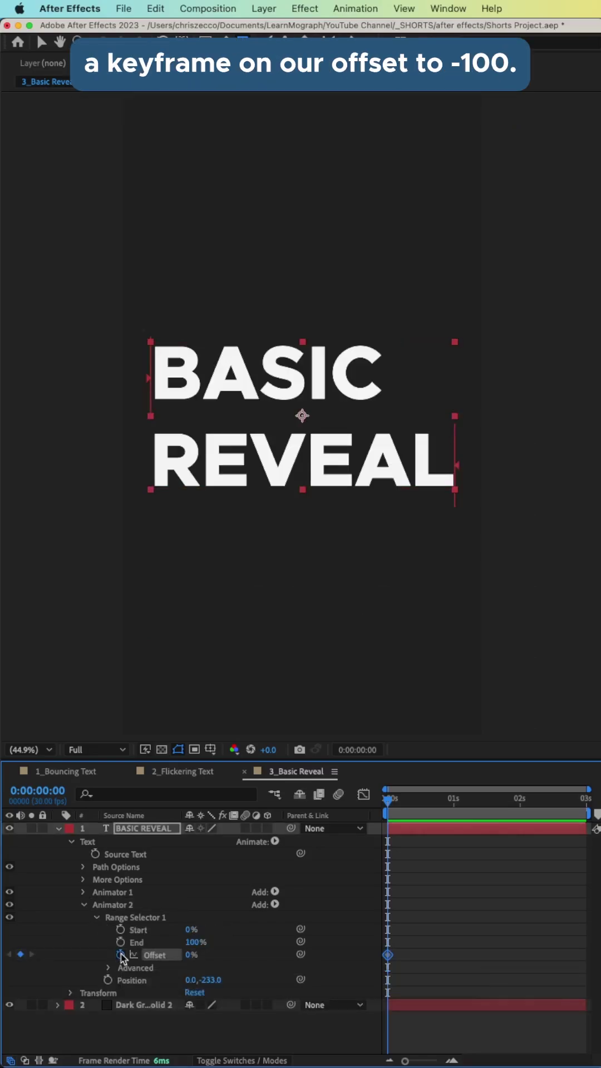
left_click(191, 956)
type("00")
key("Return")
key("shift+Page_Down")
key("shift+Page_Down")
key("shift+Page_Down")
left_click(200, 954)
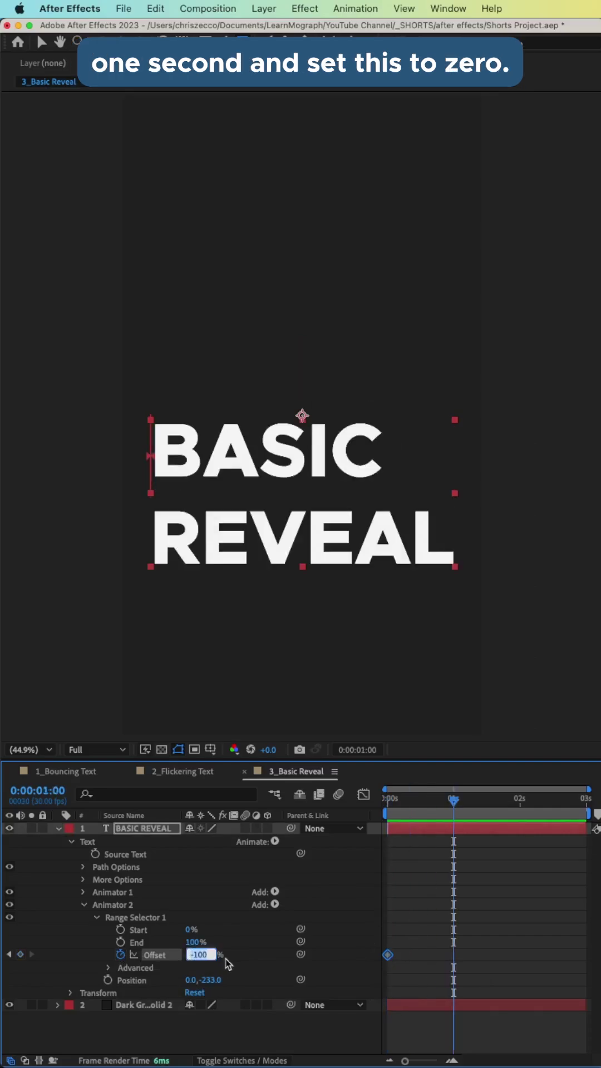
type("0")
key("Return")
key("Home")
key("space")
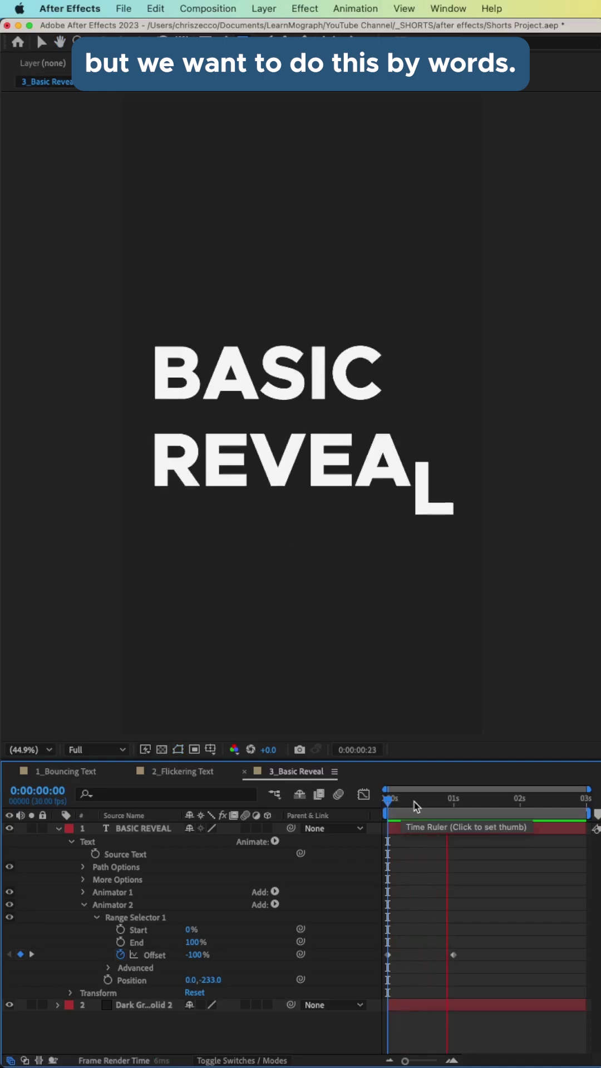
Base Animator 2's selector on Words with a Ramp Down shape, and set Offset to 100% at 1s.
left_click(453, 799)
left_click(109, 968)
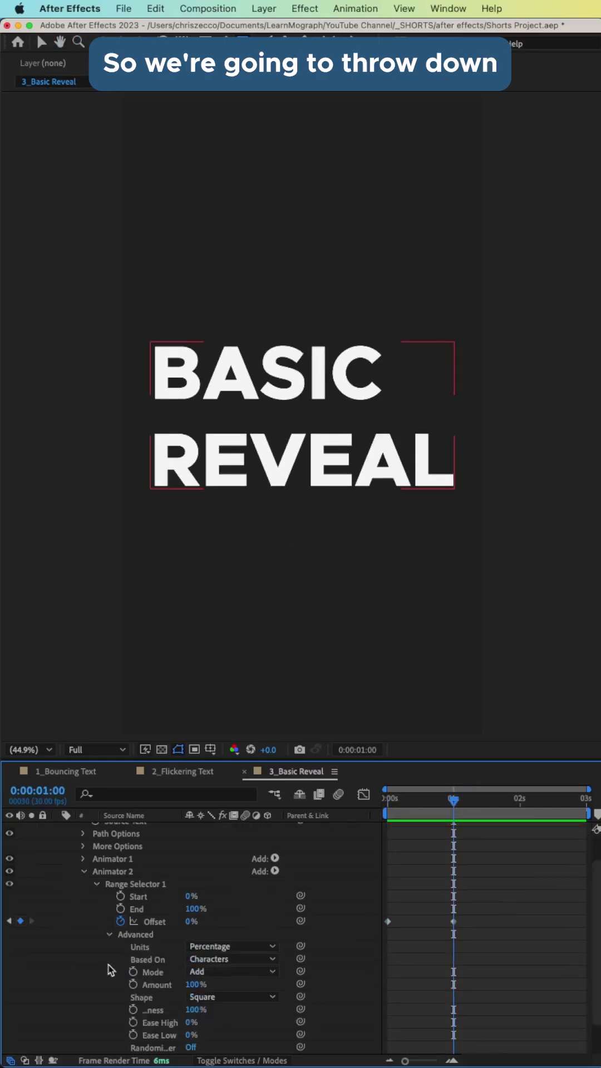
left_click(208, 959)
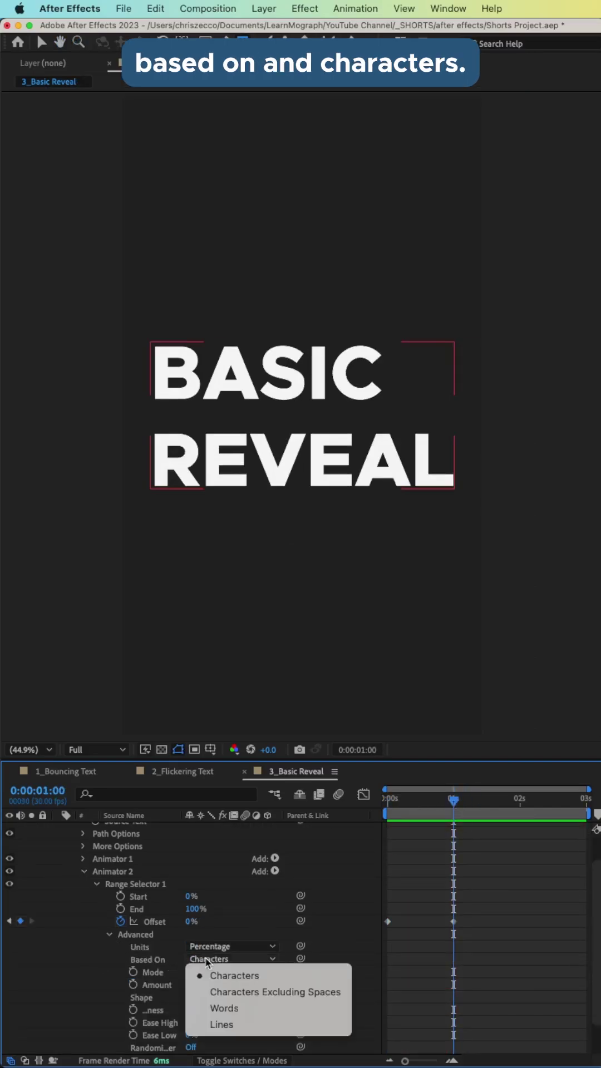
left_click(235, 1010)
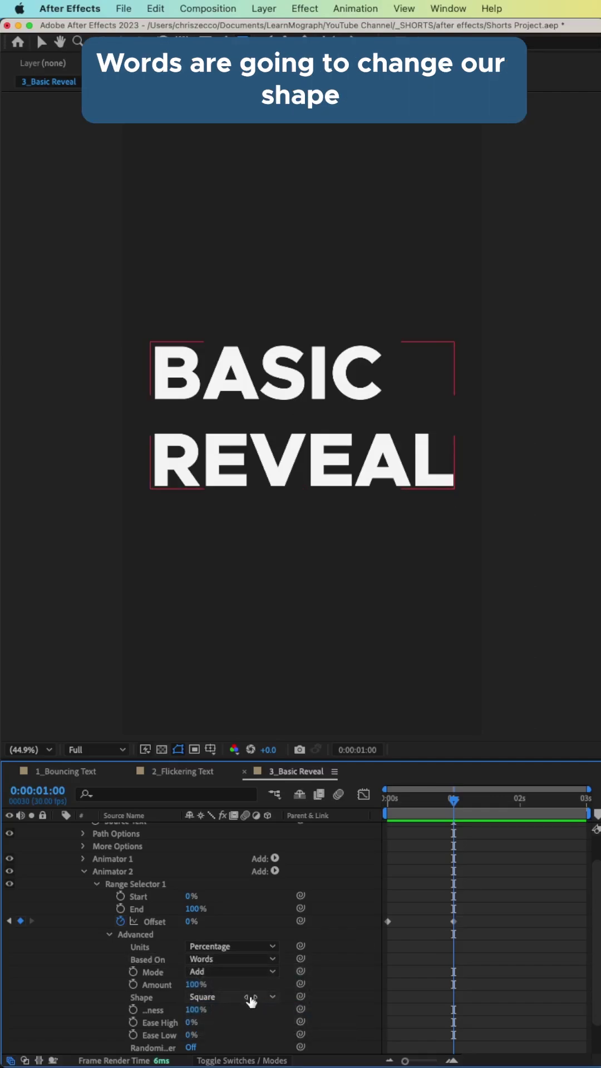
left_click(251, 999)
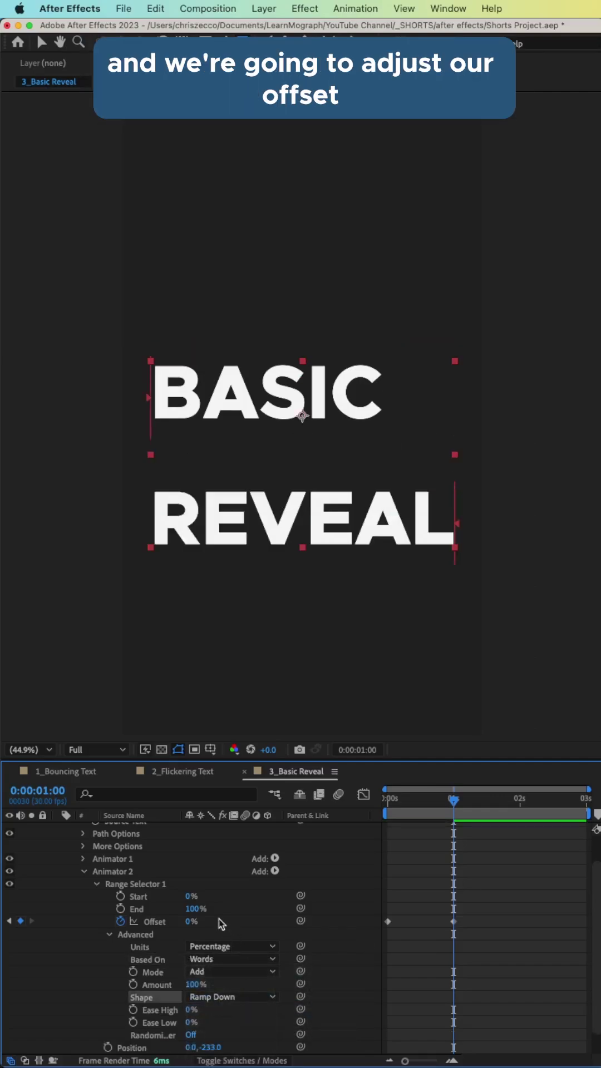
left_click_drag(189, 924, 348, 911)
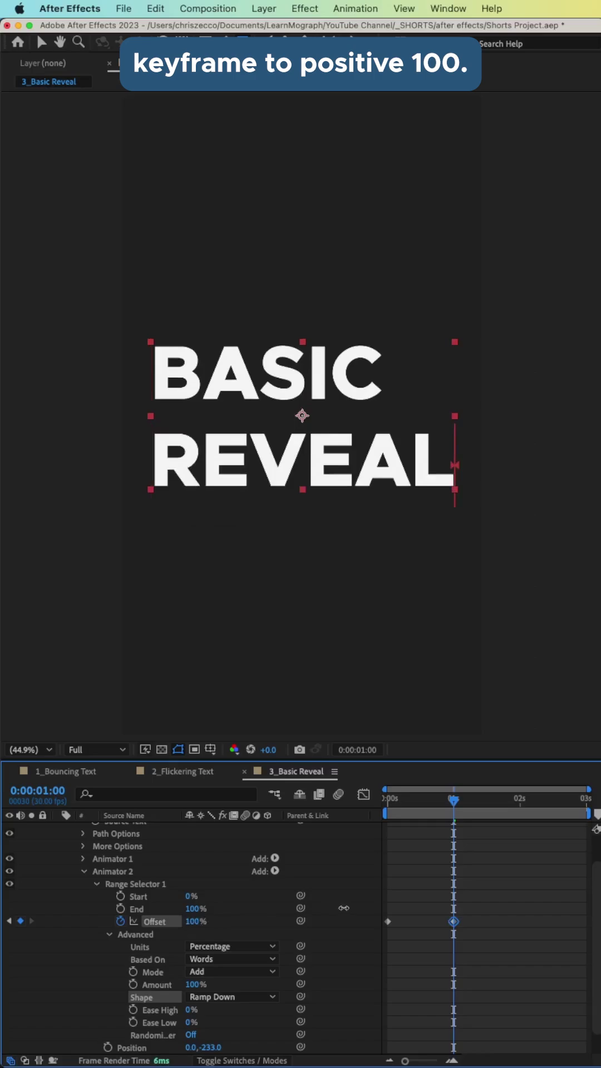
left_click(192, 1010)
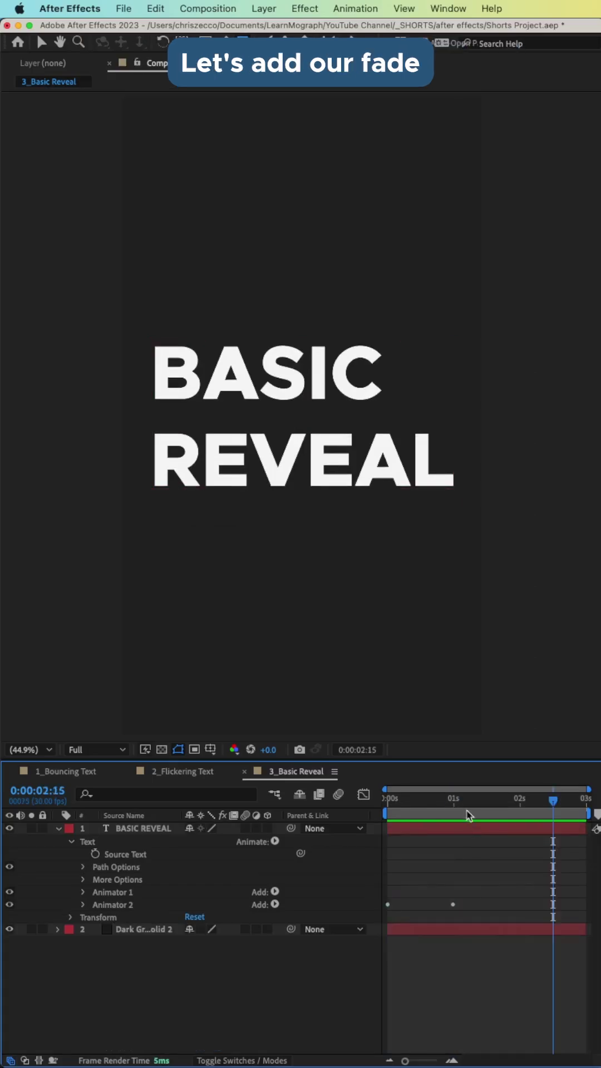
Add an Opacity animator (Animator 3) with opacity set to 0%.
left_click(274, 842)
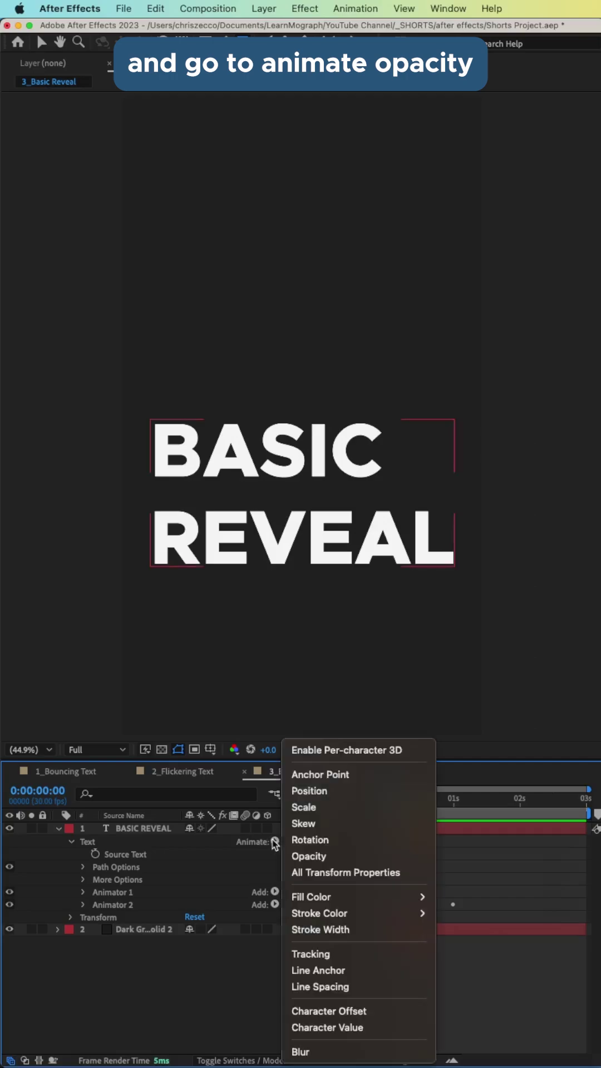
left_click(309, 856)
left_click(197, 941)
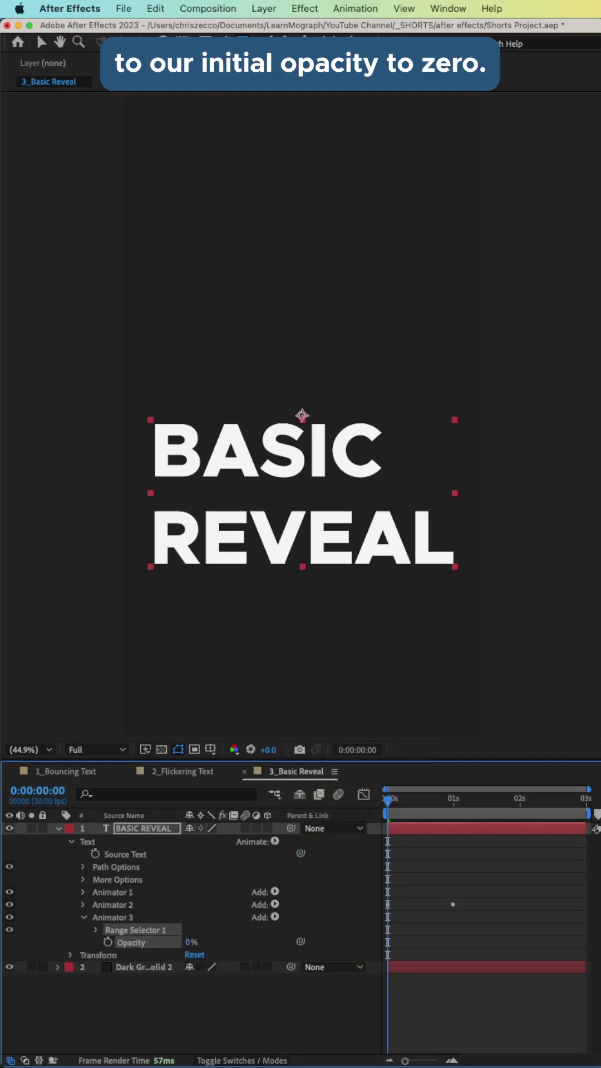
key("Return")
left_click(108, 917)
Duplicate Animator 3 into Animator 4 and raise its opacity to 100%.
key("super+d")
left_click(83, 929)
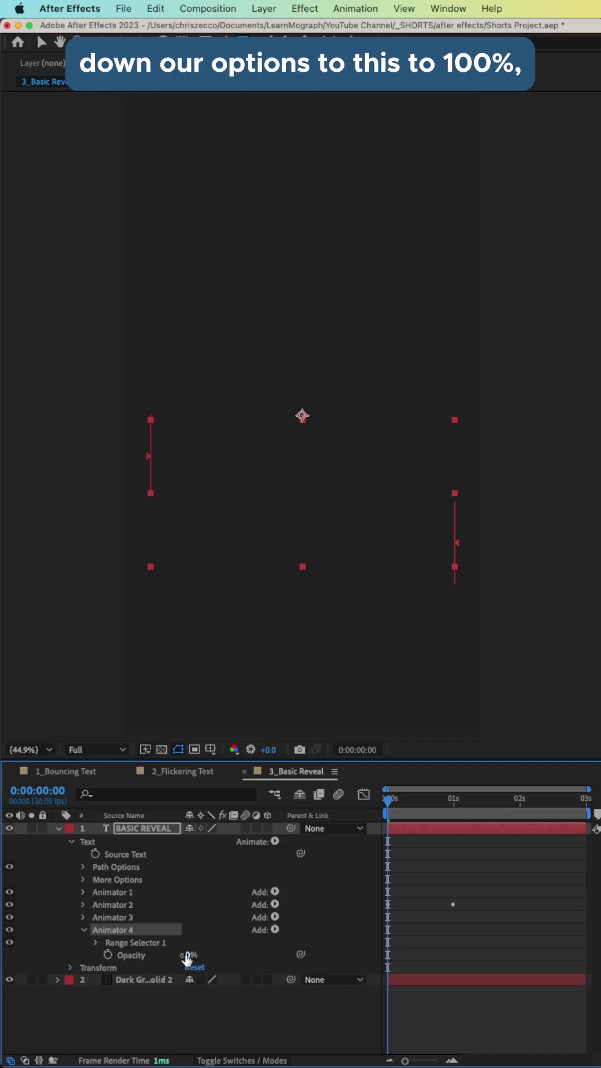
left_click_drag(187, 958, 280, 964)
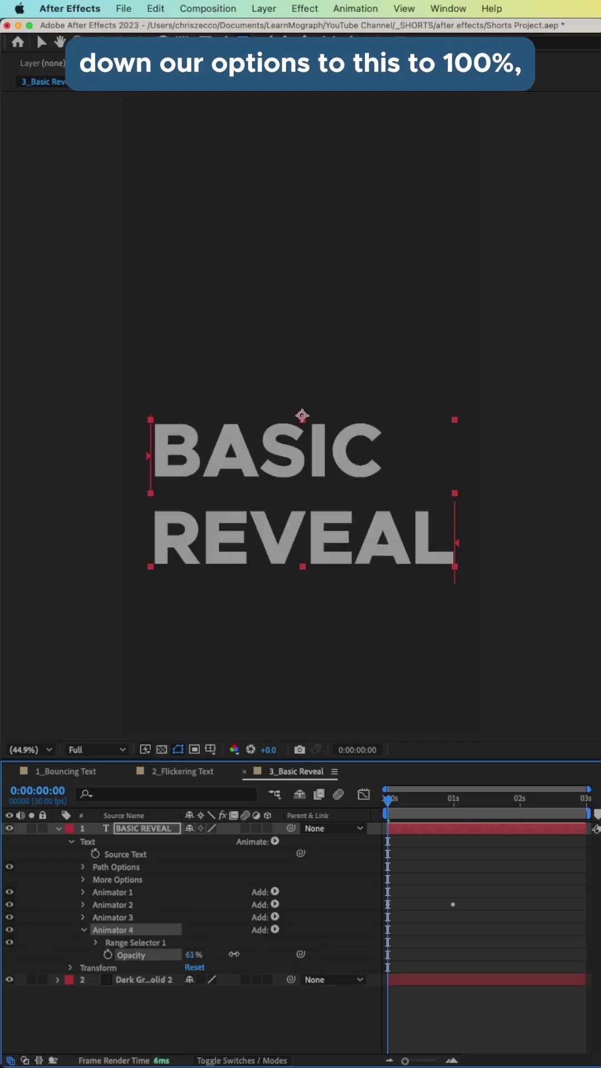
Keyframe Animator 4's Offset from -100% at 0s to 100% at 1s.
left_click(98, 943)
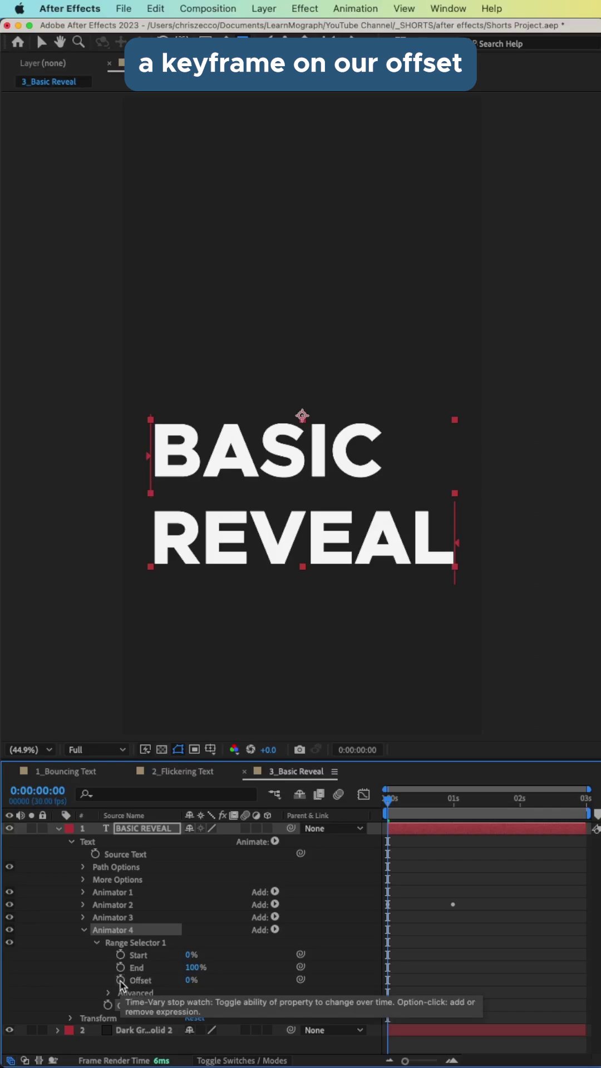
left_click(120, 979)
left_click(188, 982)
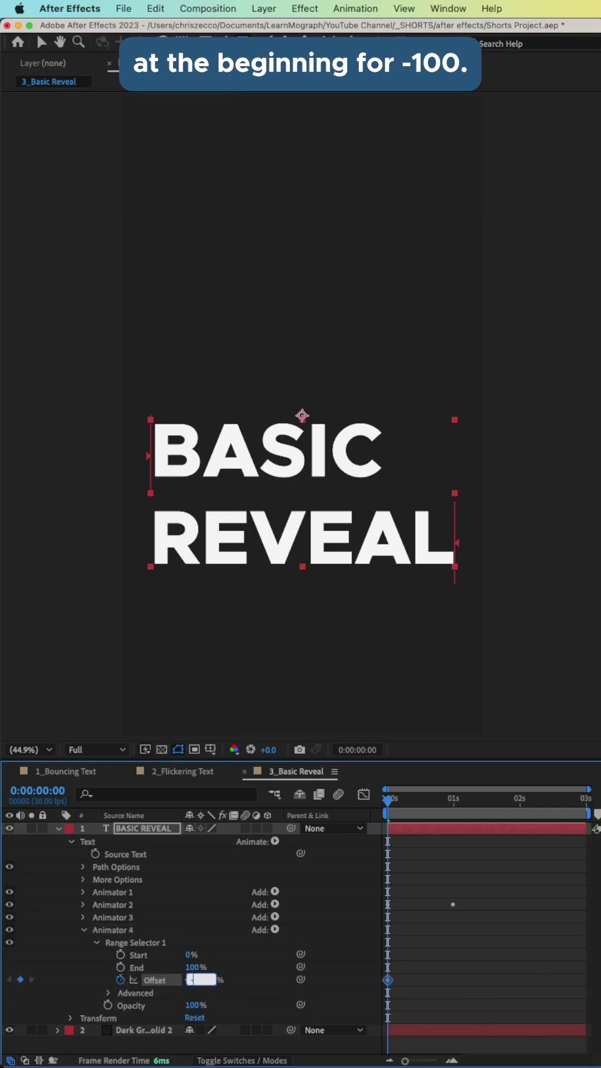
type("-100")
key("Return")
key("shift+Page_Down")
key("shift+Page_Down")
key("shift+Page_Down")
left_click(197, 979)
type("100")
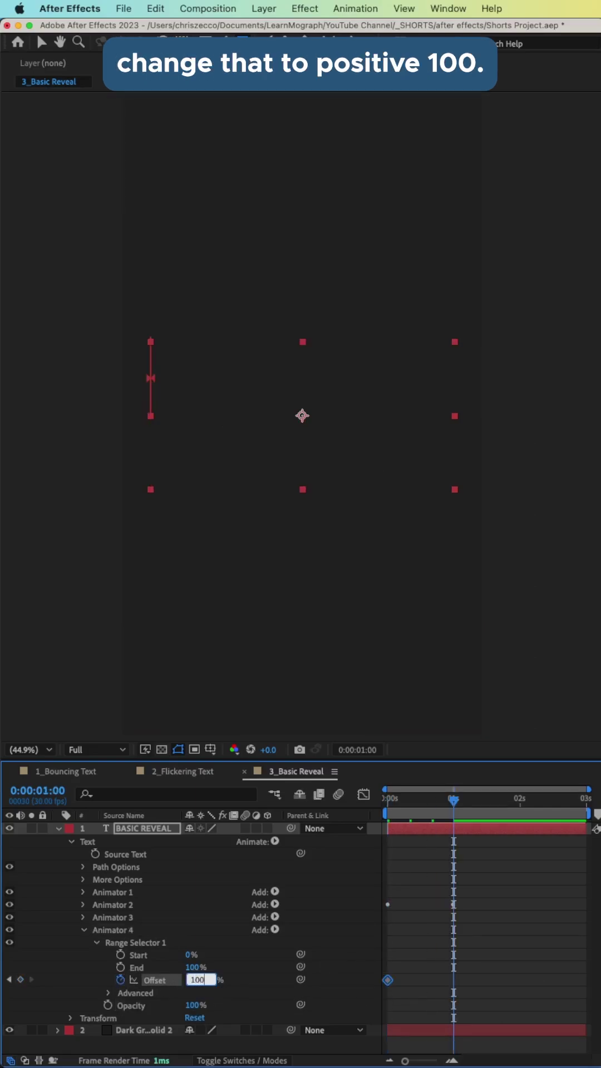
key("Return")
Set Animator 4's Range Selector to Words with a Ramp Down shape, then edit Ease High.
left_click(110, 992)
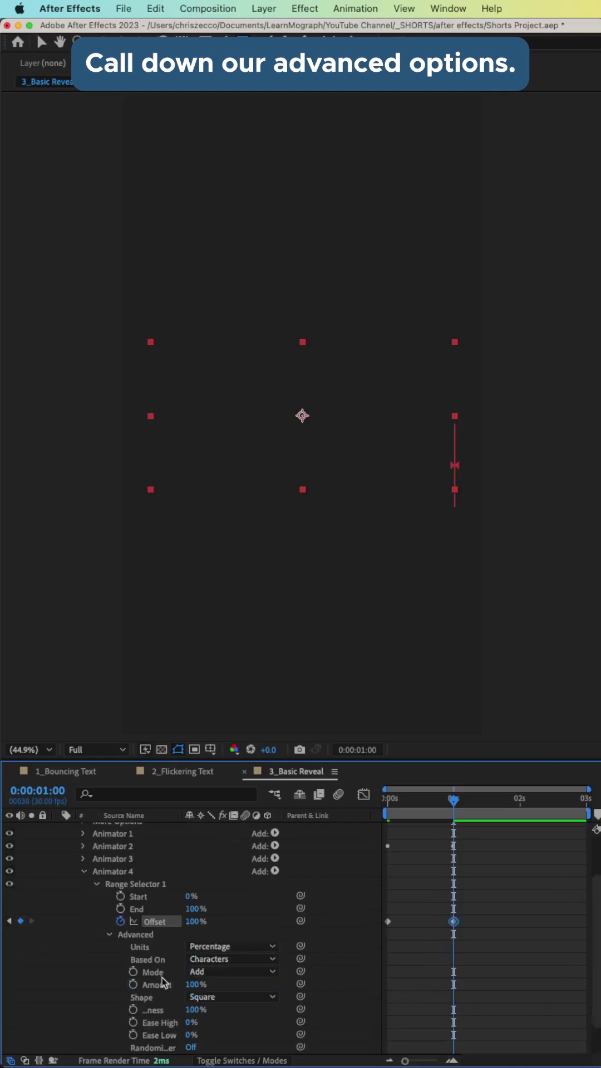
left_click(214, 960)
left_click(223, 1008)
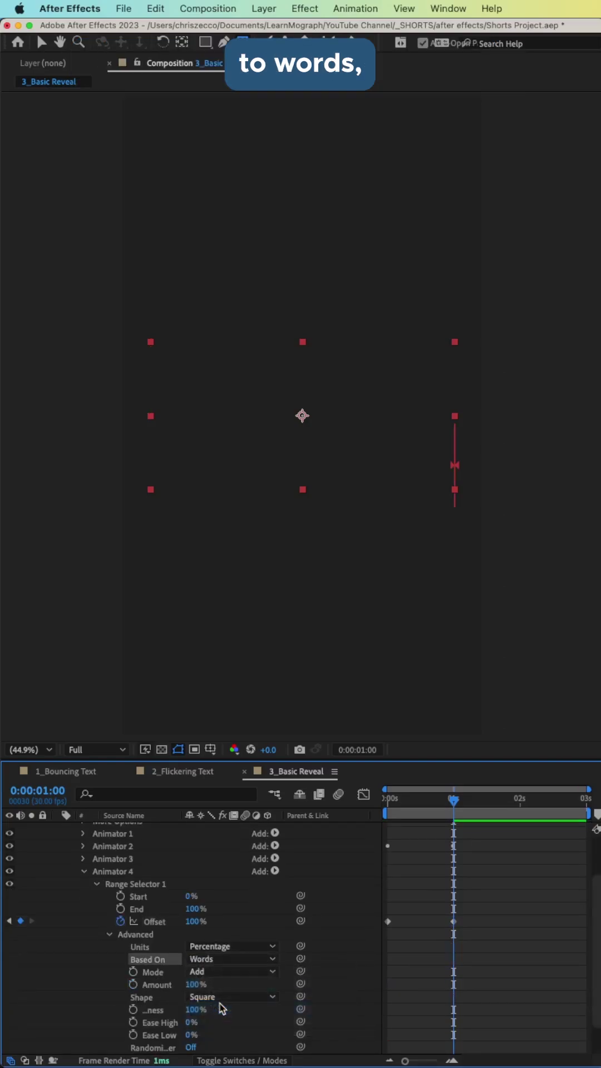
left_click(215, 999)
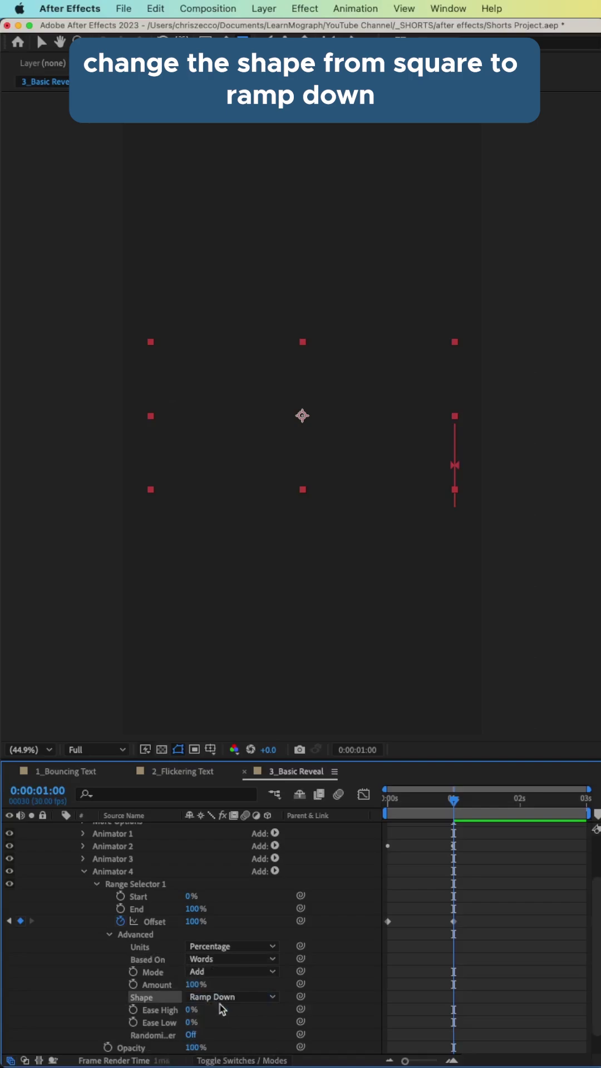
left_click(225, 1007)
left_click(192, 1010)
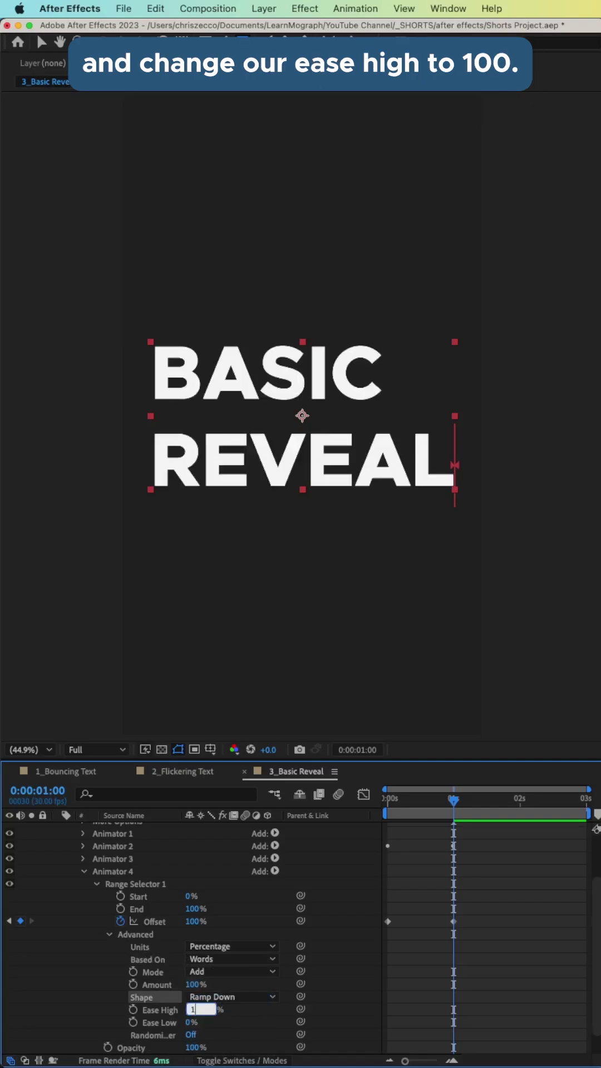